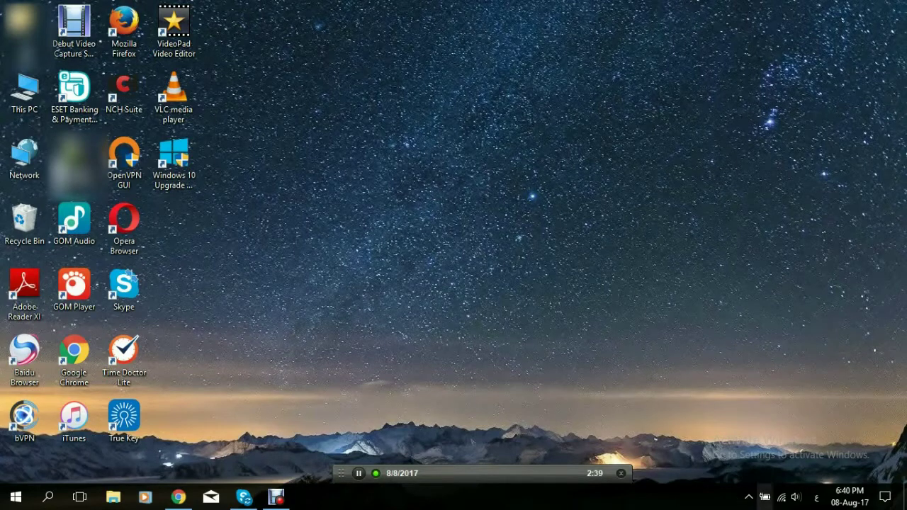
- Try connecting to the Germany-Frankfurt server from the OpenVPN tray icon, then cancel the credentials prompt
{"action": "left_click", "coordinate": [749, 498]}
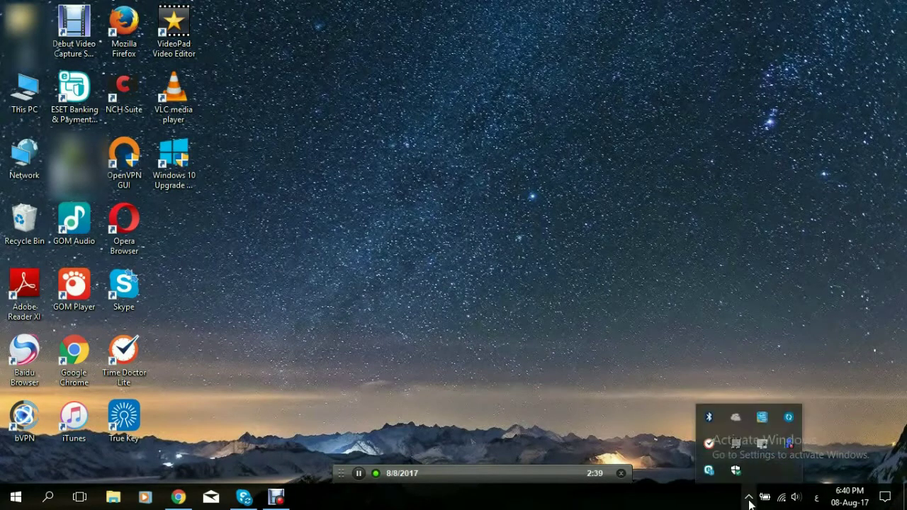
{"action": "right_click", "coordinate": [762, 439]}
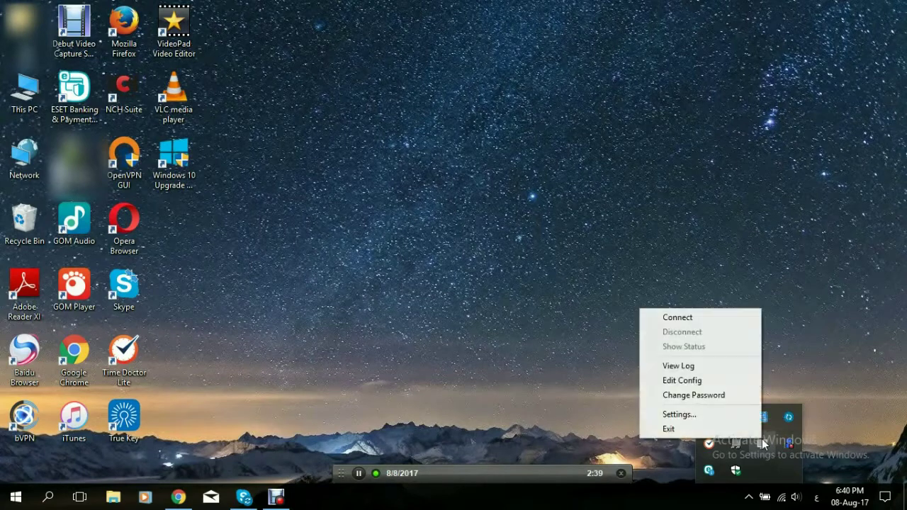
{"action": "left_click", "coordinate": [670, 319]}
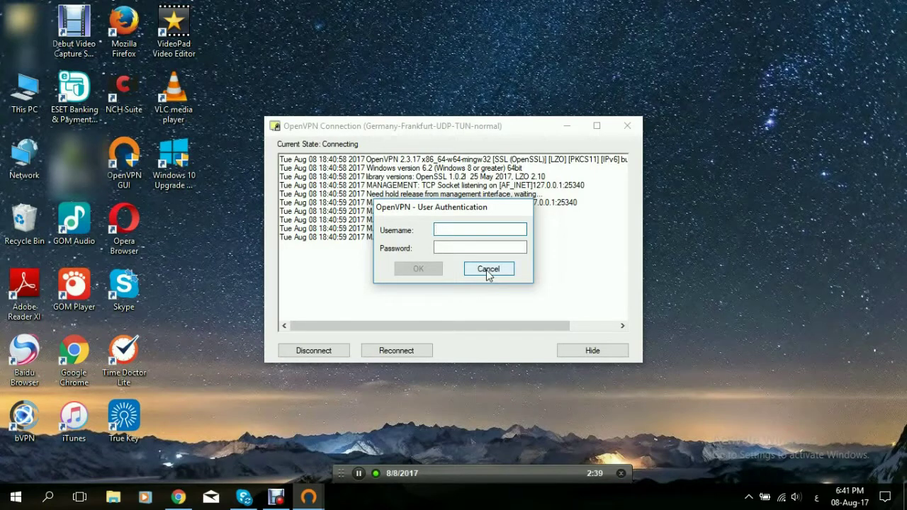
{"action": "left_click", "coordinate": [488, 269]}
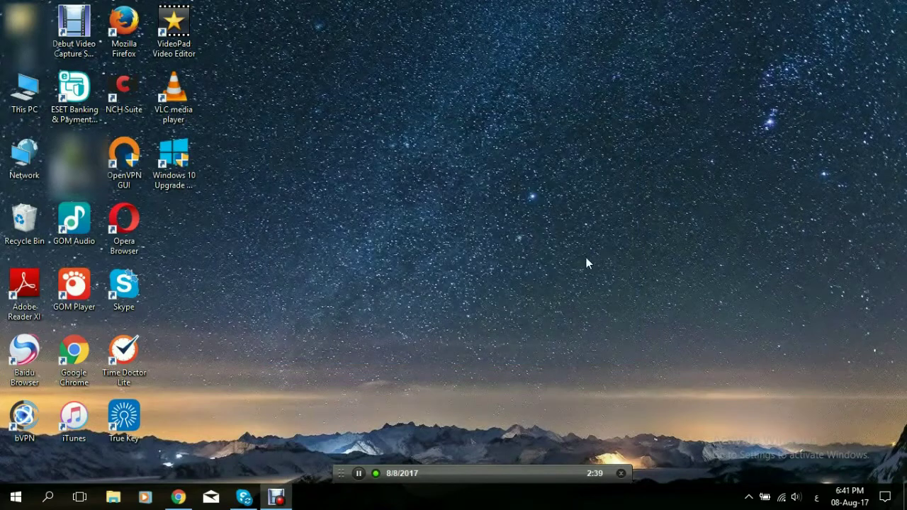
- Launch Notepad and enter the VPN username and password on two separate lines
{"action": "left_click", "coordinate": [44, 497]}
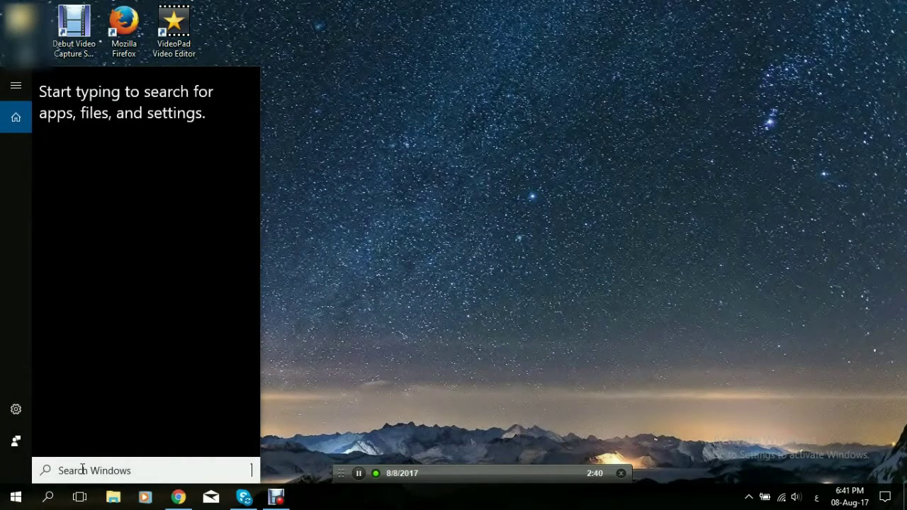
{"action": "type", "text": "N"}
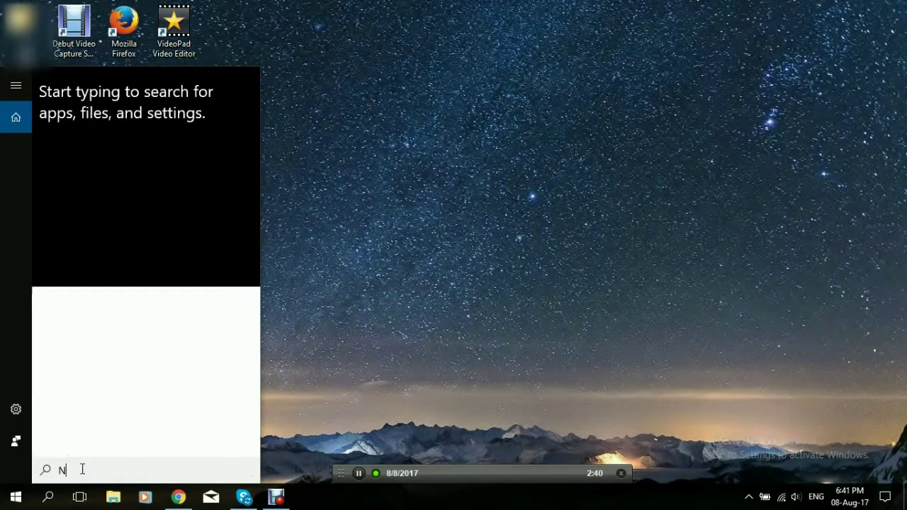
{"action": "type", "text": "ote"}
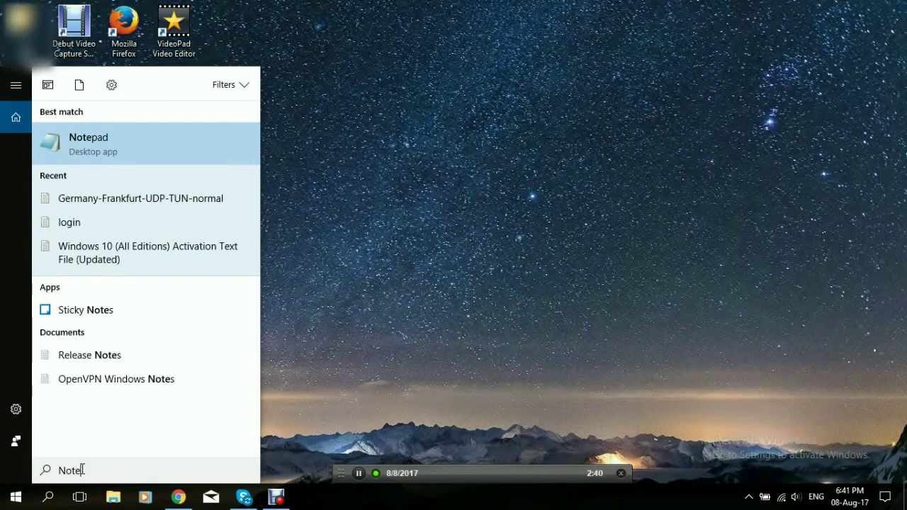
{"action": "left_click", "coordinate": [172, 153]}
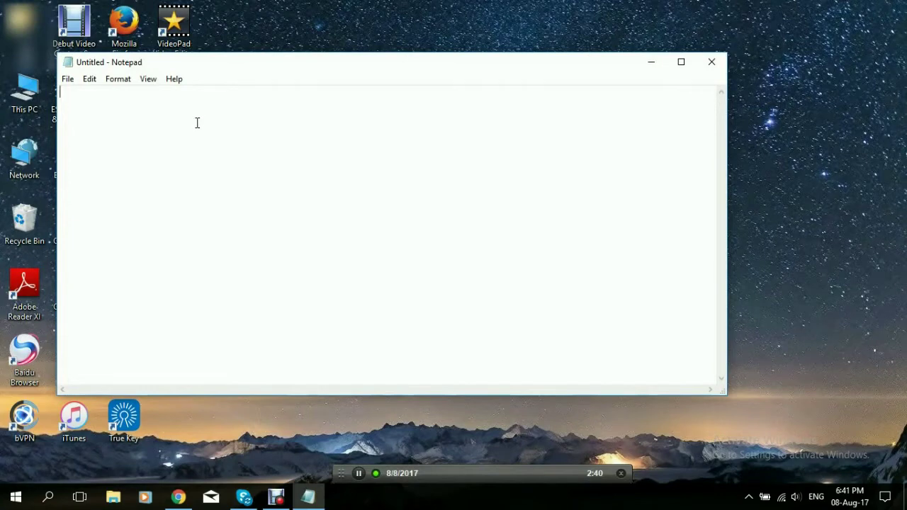
{"action": "type", "text": "username"}
{"action": "key", "text": "Return"}
{"action": "type", "text": "password"}
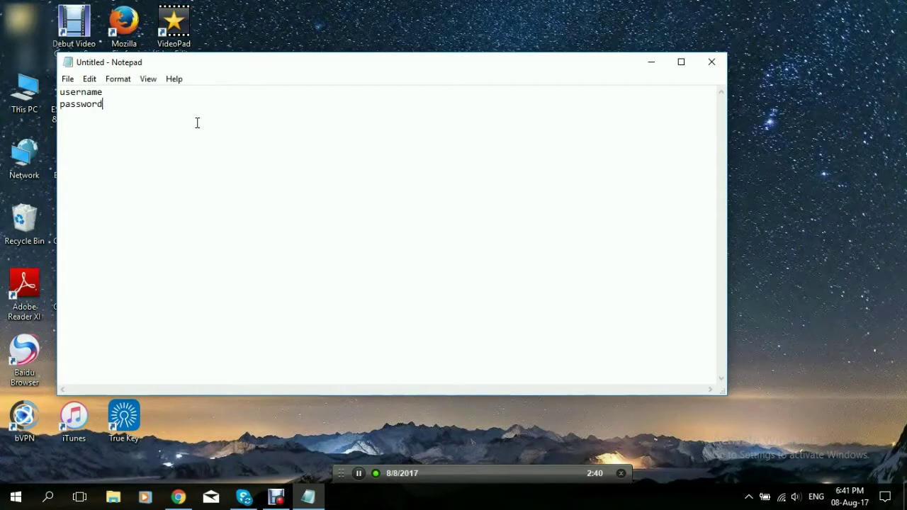
{"action": "key", "text": "BackSpace"}
{"action": "key", "text": "BackSpace"}
{"action": "key", "text": "BackSpace"}
{"action": "key", "text": "BackSpace"}
{"action": "key", "text": "BackSpace"}
{"action": "key", "text": "BackSpace"}
{"action": "key", "text": "BackSpace"}
{"action": "key", "text": "BackSpace"}
{"action": "key", "text": "BackSpace"}
{"action": "key", "text": "BackSpace"}
{"action": "key", "text": "BackSpace"}
{"action": "key", "text": "BackSpace"}
{"action": "key", "text": "BackSpace"}
{"action": "key", "text": "BackSpace"}
{"action": "key", "text": "BackSpace"}
{"action": "key", "text": "BackSpace"}
{"action": "key", "text": "BackSpace"}
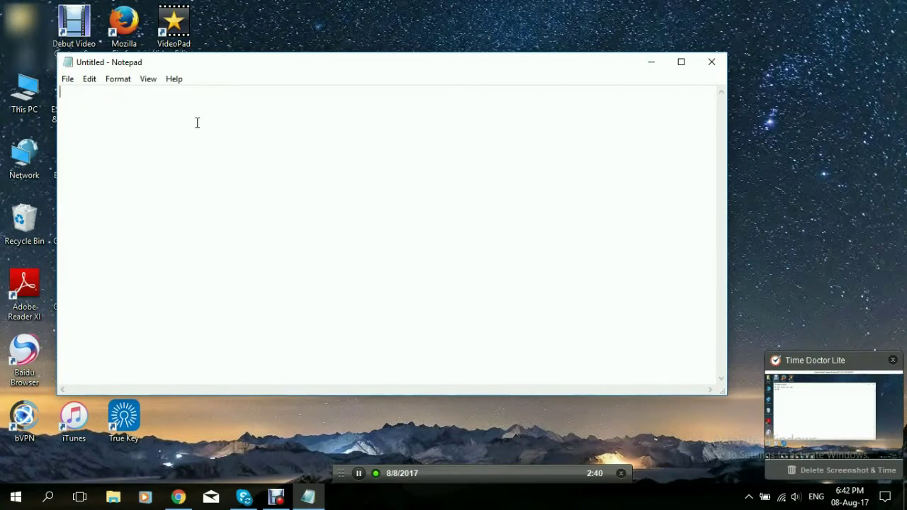
{"action": "type", "text": "u"}
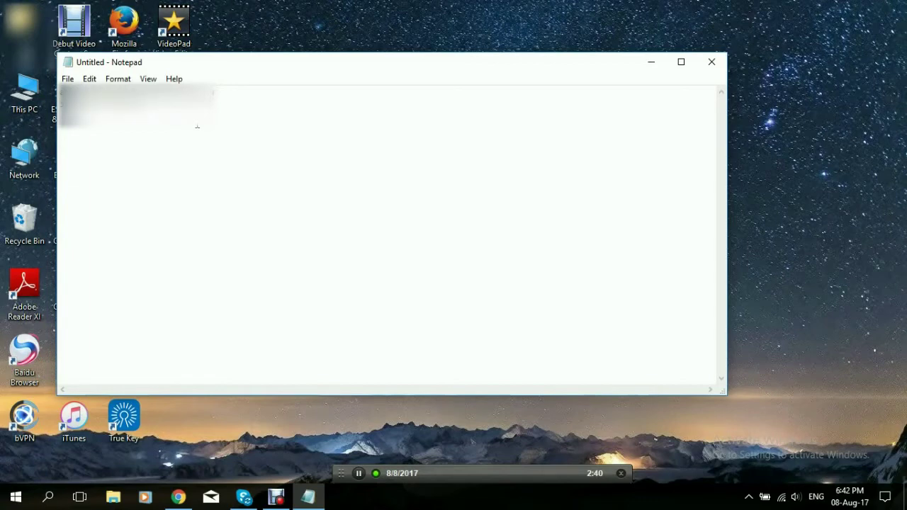
{"action": "left_click", "coordinate": [67, 78]}
- Save the credentials document to the Desktop as login.txt and close Notepad
{"action": "left_click", "coordinate": [79, 124]}
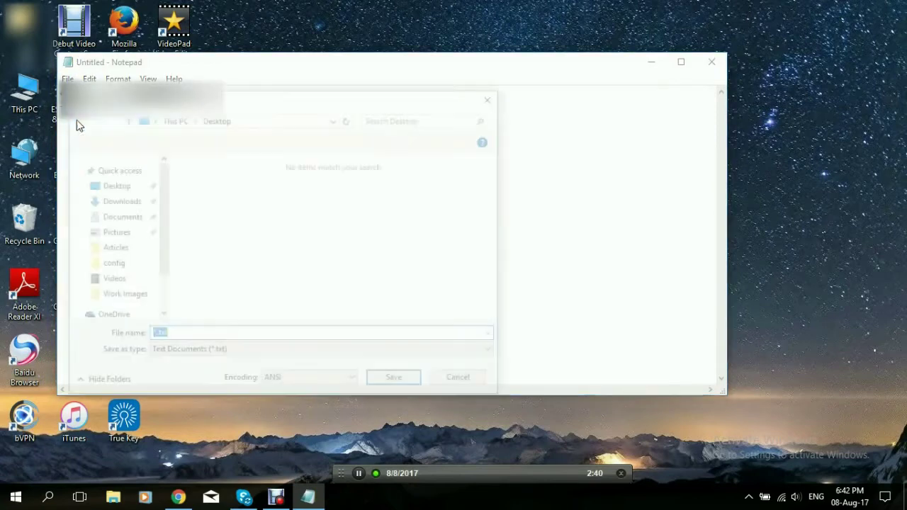
{"action": "left_click", "coordinate": [165, 340]}
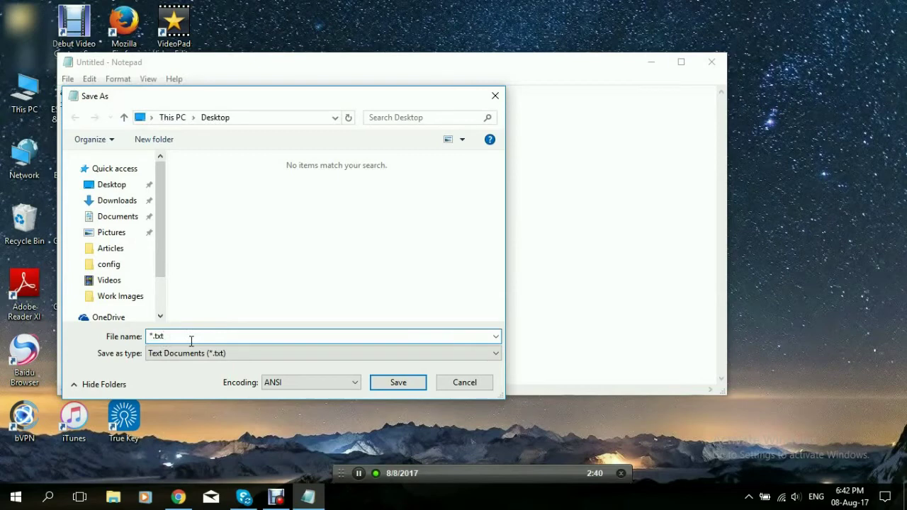
{"action": "key", "text": "Left"}
{"action": "key", "text": "Left"}
{"action": "key", "text": "Left"}
{"action": "key", "text": "Left"}
{"action": "key", "text": "BackSpace"}
{"action": "type", "text": "logs"}
{"action": "type", "text": "in"}
{"action": "left_click", "coordinate": [384, 383]}
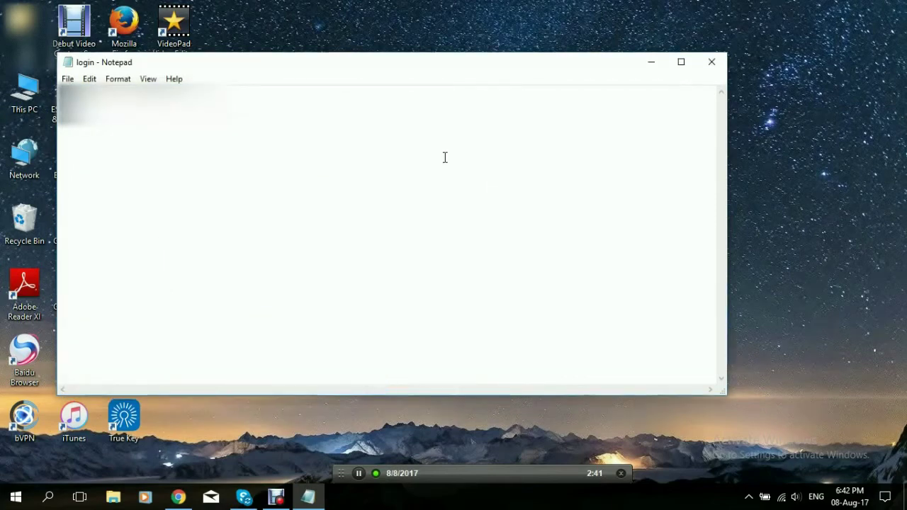
{"action": "left_click", "coordinate": [713, 65]}
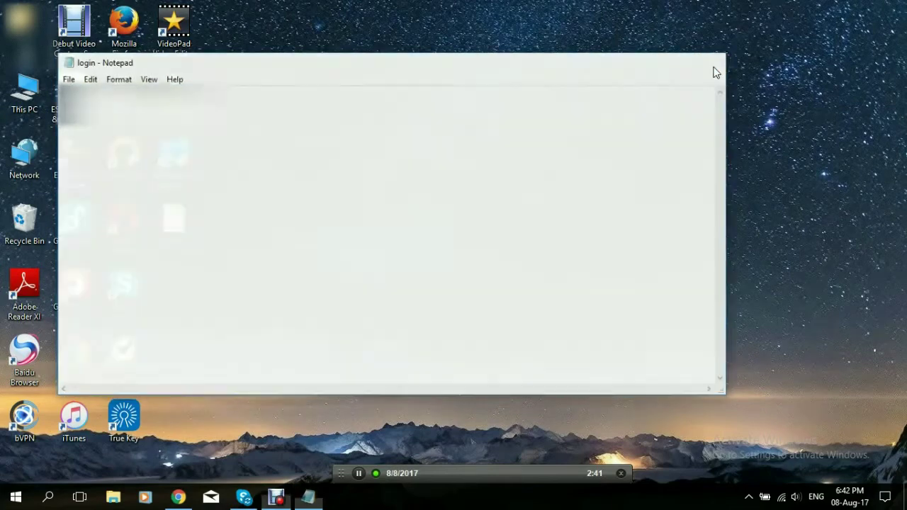
- Browse File Explorer to C:\Program Files\OpenVPN\config
{"action": "double_click", "coordinate": [7, 90]}
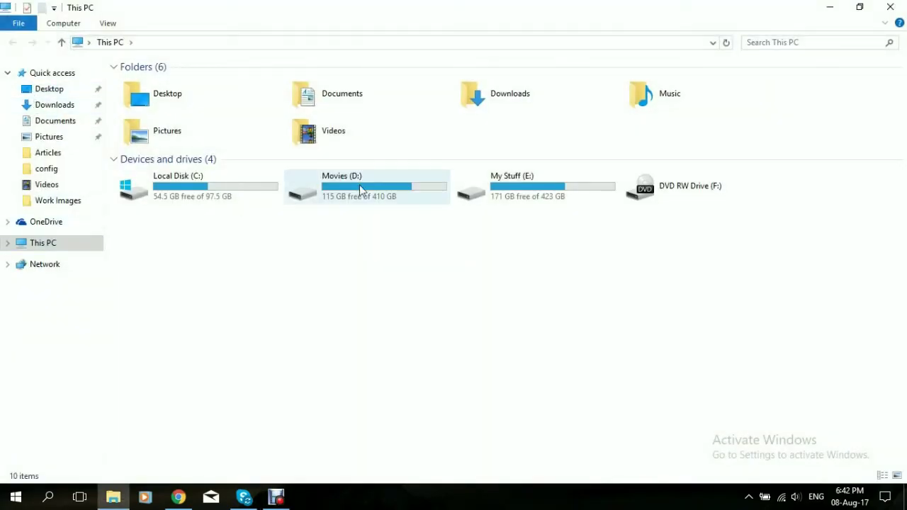
{"action": "left_click", "coordinate": [229, 177]}
{"action": "double_click", "coordinate": [229, 177]}
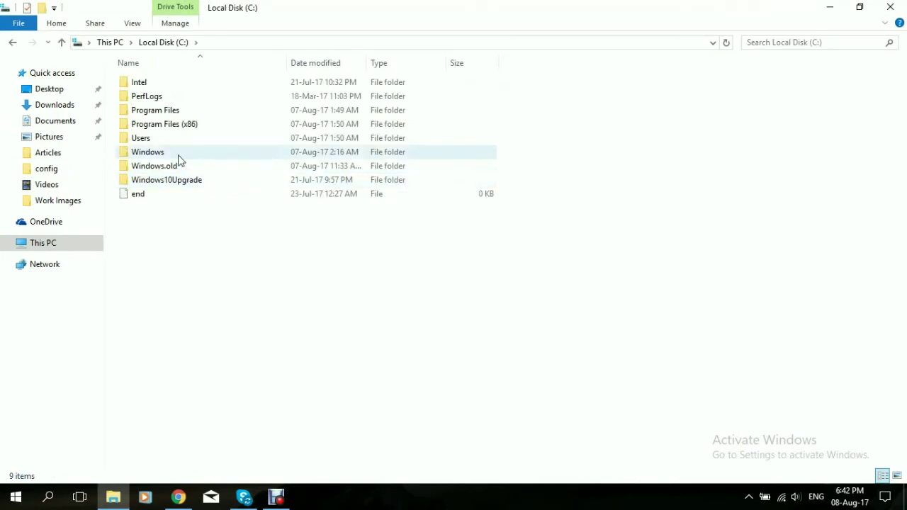
{"action": "double_click", "coordinate": [186, 112]}
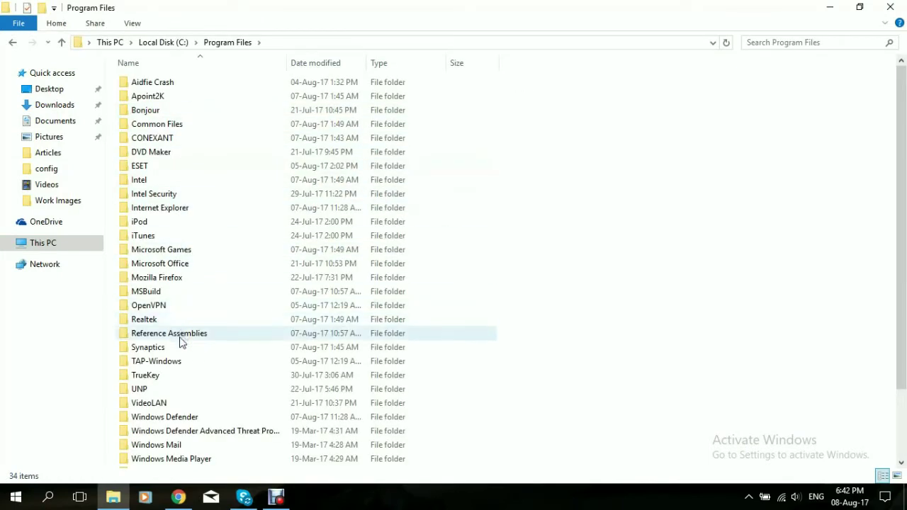
{"action": "double_click", "coordinate": [161, 310]}
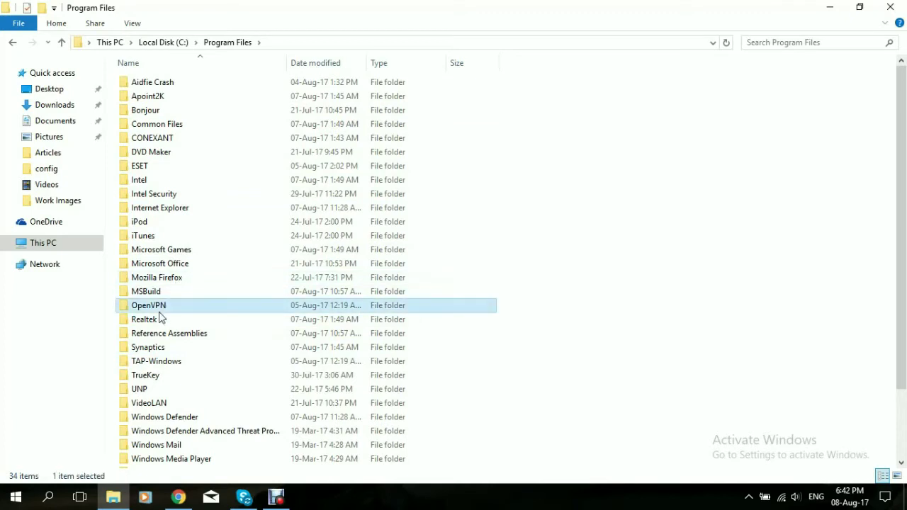
{"action": "double_click", "coordinate": [176, 96]}
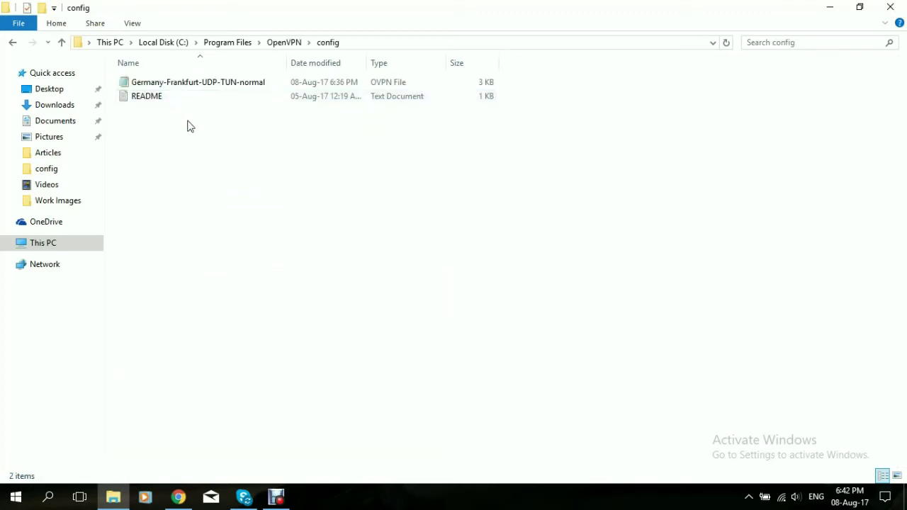
- Move login.txt from the desktop into the config folder with administrator approval, then open the Germany-Frankfurt-UDP-TUN-normal profile
{"action": "left_click", "coordinate": [834, 10]}
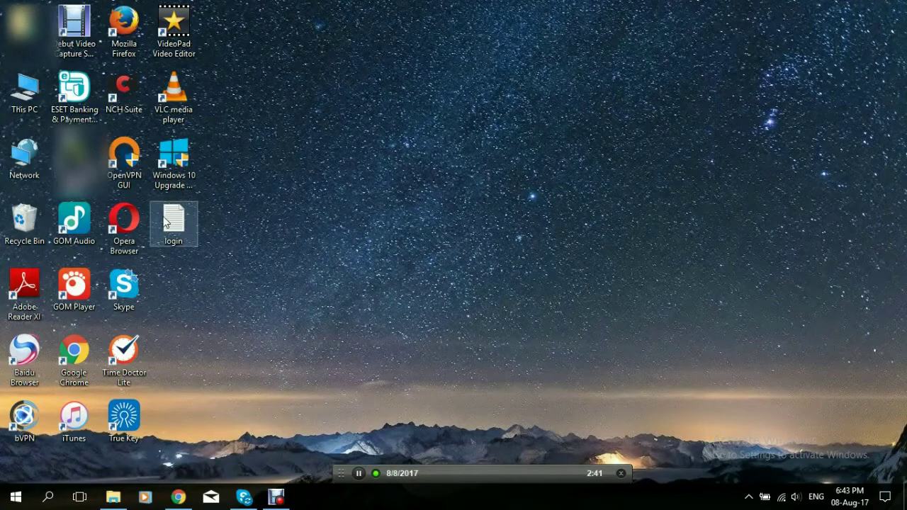
{"action": "left_click_drag", "start_coordinate": [163, 225], "coordinate": [243, 168]}
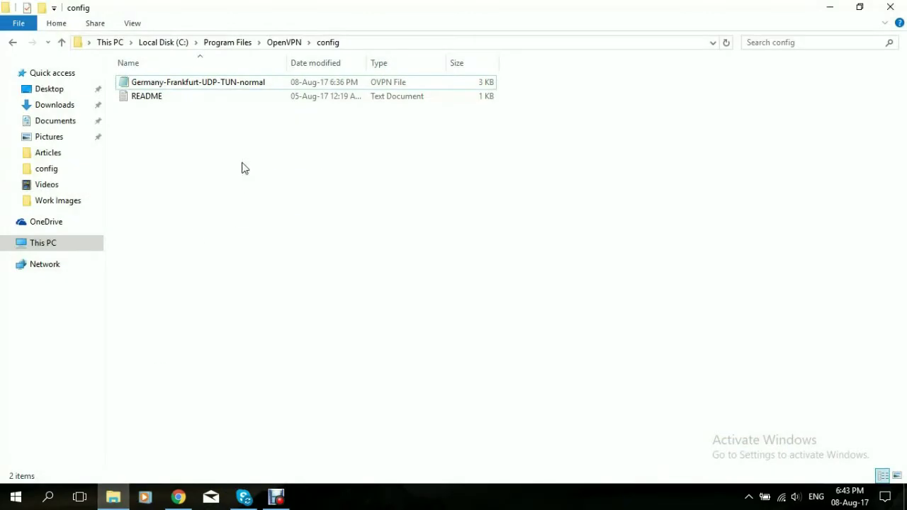
{"action": "left_click", "coordinate": [416, 160]}
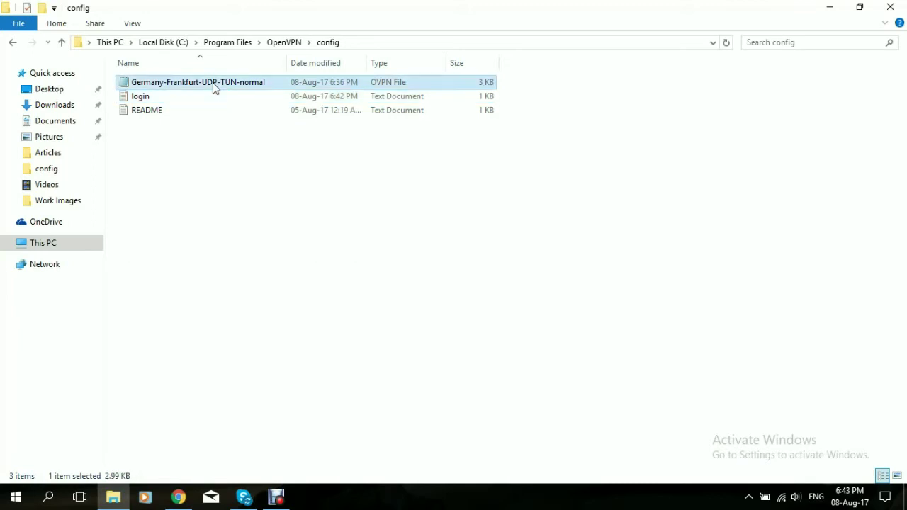
{"action": "double_click", "coordinate": [215, 83]}
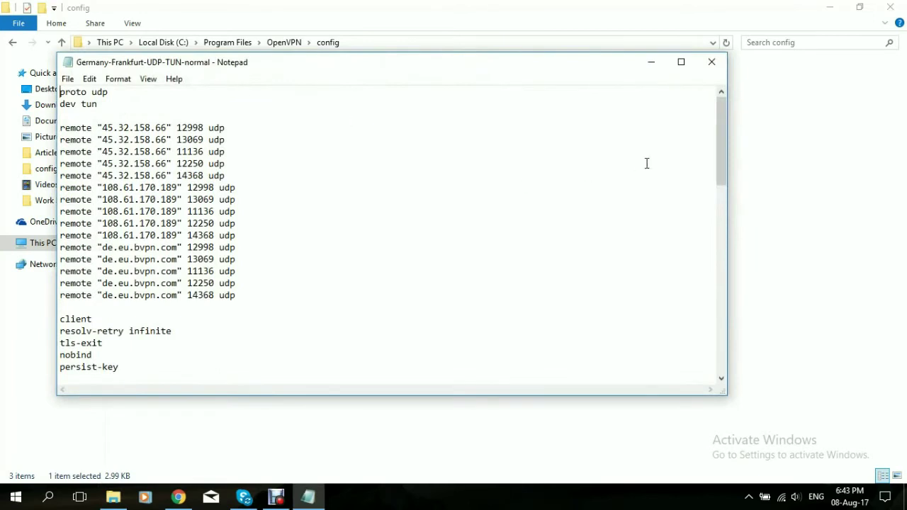
- Change the profile's auth line to 'auth-user-pass login.txt', save it and close Notepad
{"action": "left_click_drag", "start_coordinate": [717, 143], "coordinate": [717, 194]}
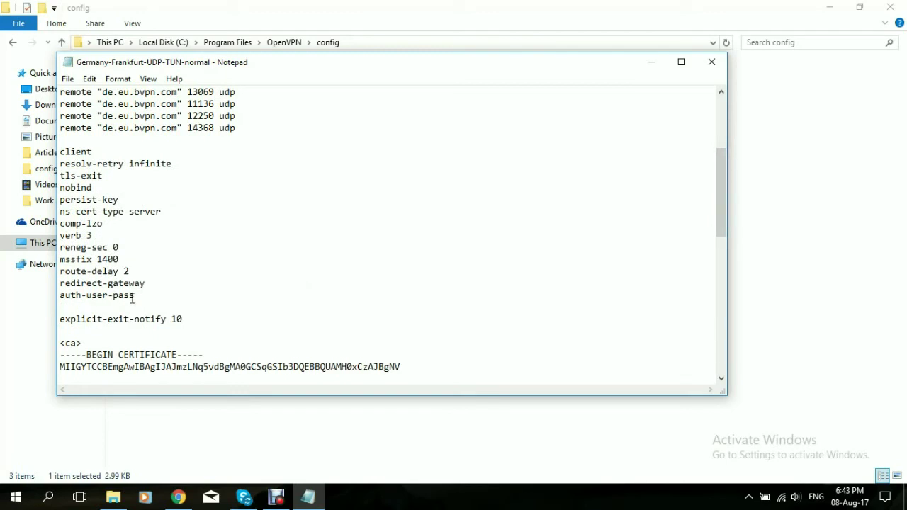
{"action": "left_click", "coordinate": [132, 296]}
{"action": "type", "text": "login.txt"}
{"action": "left_click", "coordinate": [74, 80]}
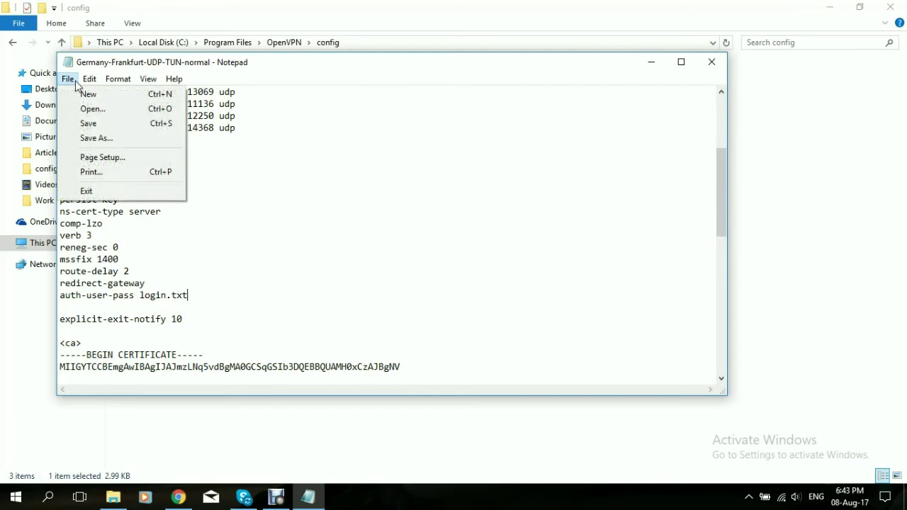
{"action": "left_click", "coordinate": [88, 126]}
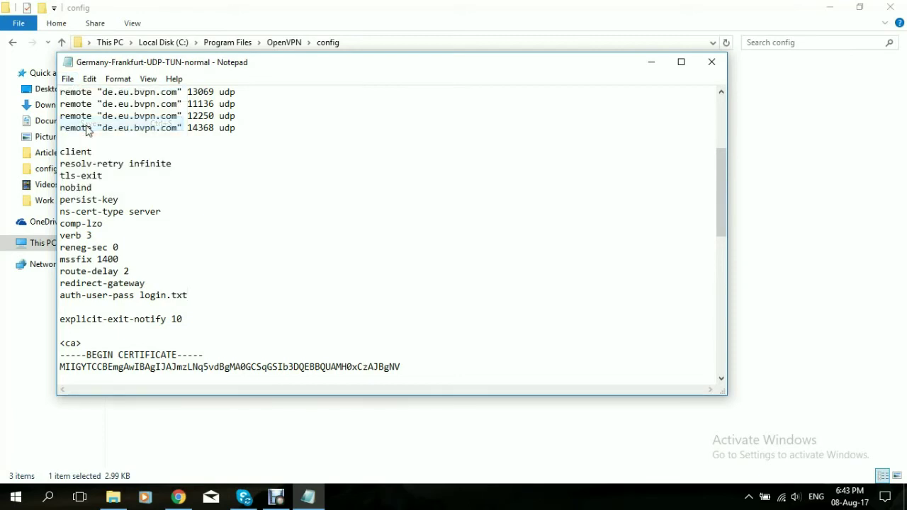
{"action": "left_click", "coordinate": [704, 71]}
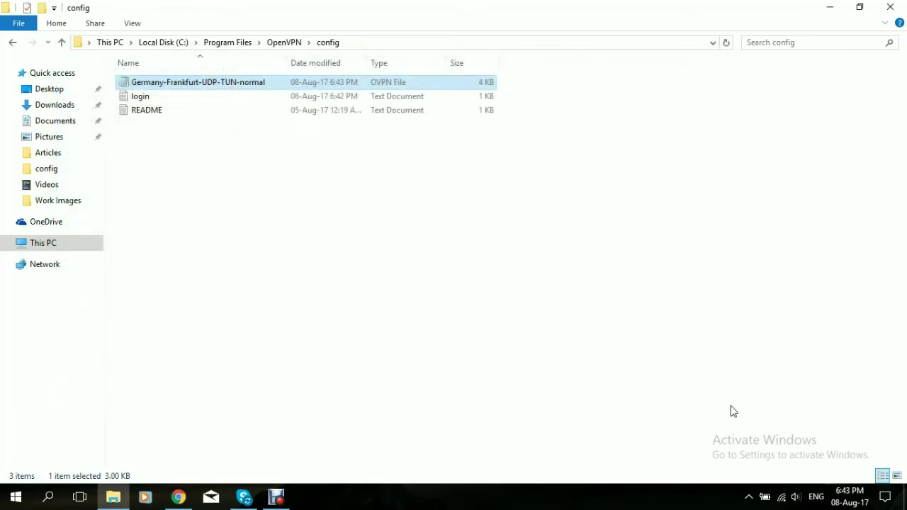
- Connect Germany-Frankfurt-UDP-TUN-normal from the tray with no credentials prompt, then close the config folder
{"action": "left_click", "coordinate": [749, 497]}
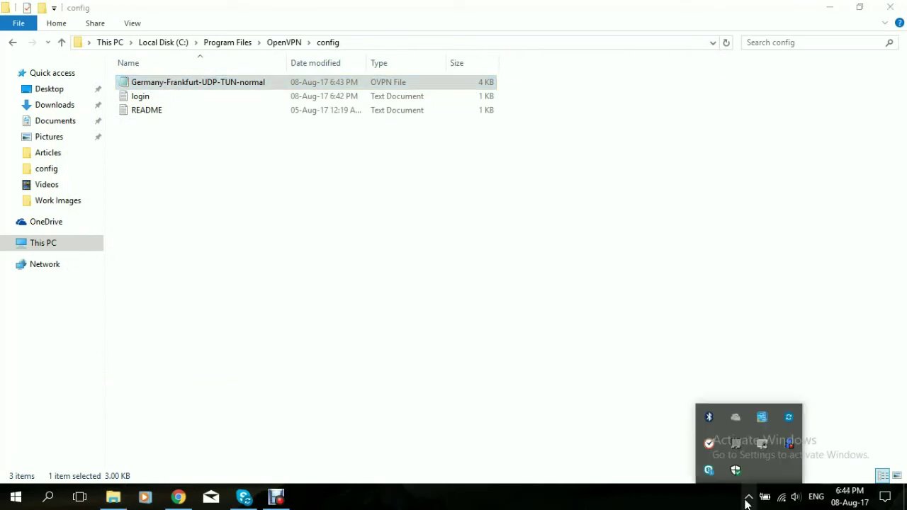
{"action": "right_click", "coordinate": [758, 446]}
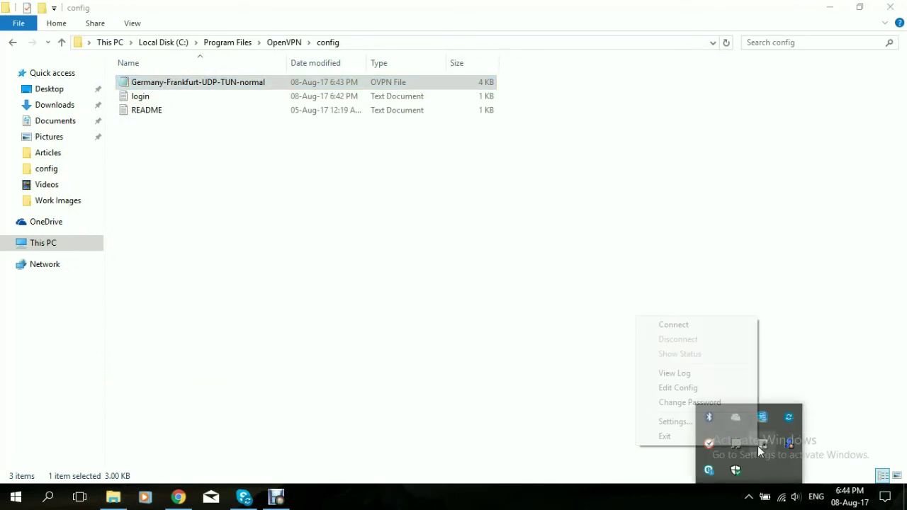
{"action": "left_click", "coordinate": [715, 327]}
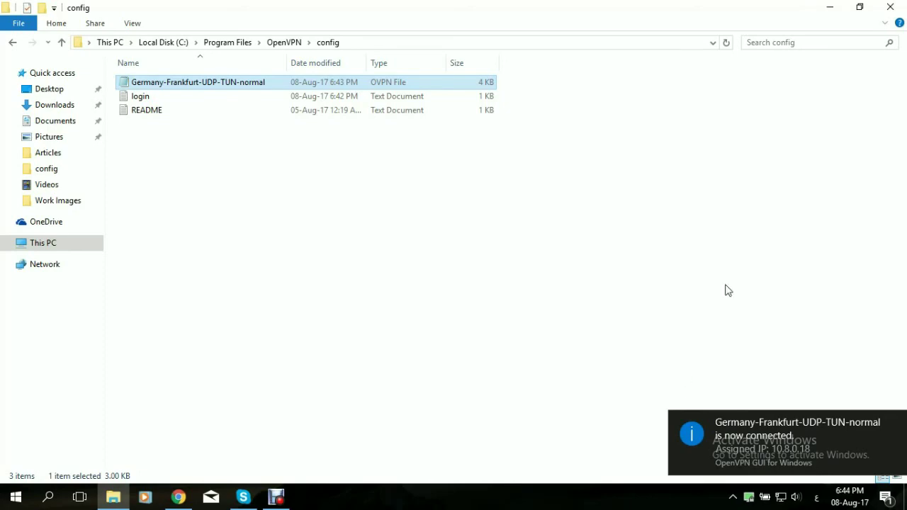
{"action": "left_click", "coordinate": [891, 8]}
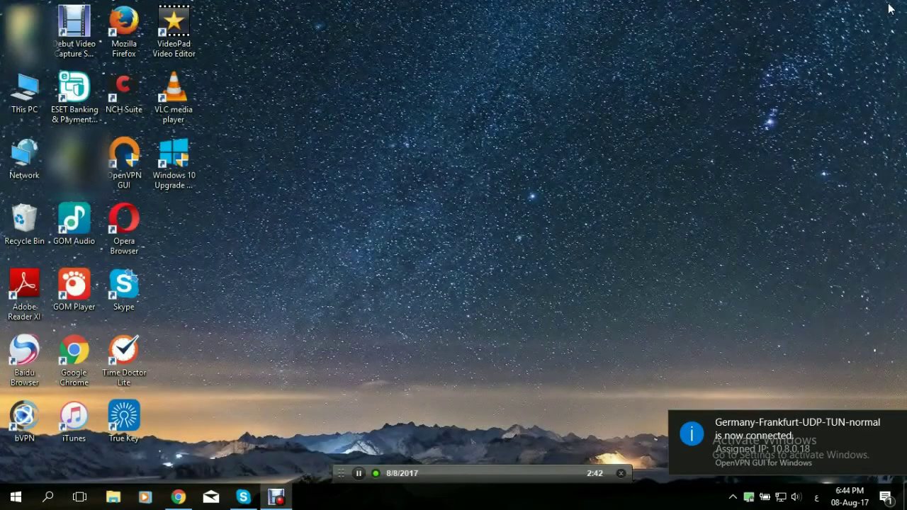